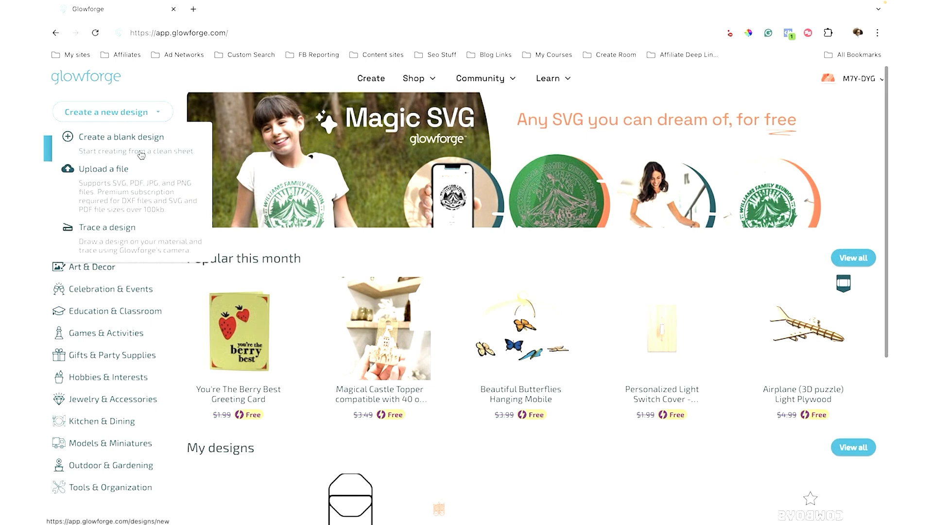
# Step: Create a blank design, hide the bed camera image, and insert a polygon in the middle of the material area
pyautogui.click(141, 154)
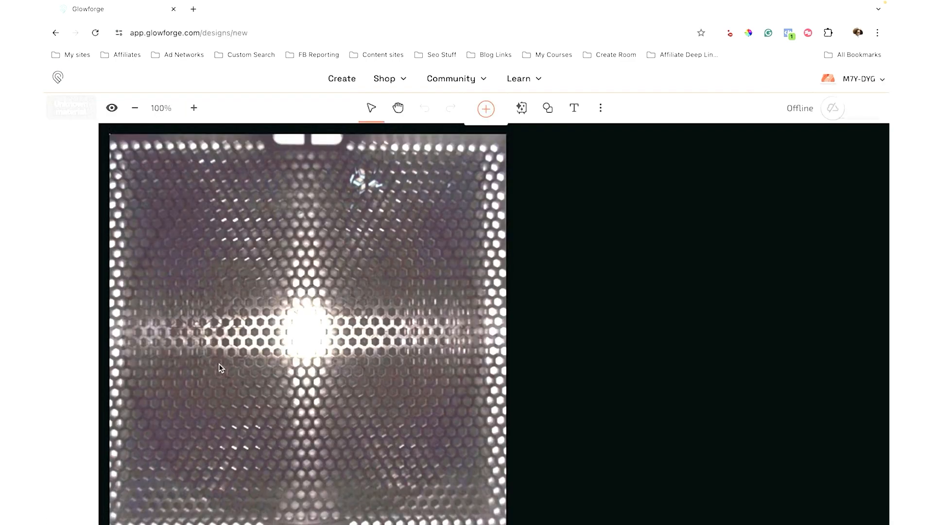
pyautogui.click(113, 109)
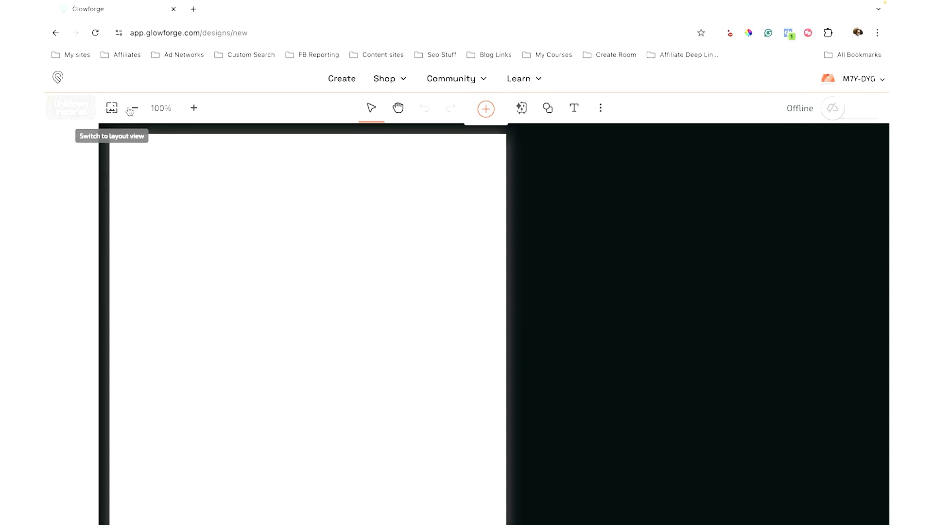
pyautogui.click(548, 108)
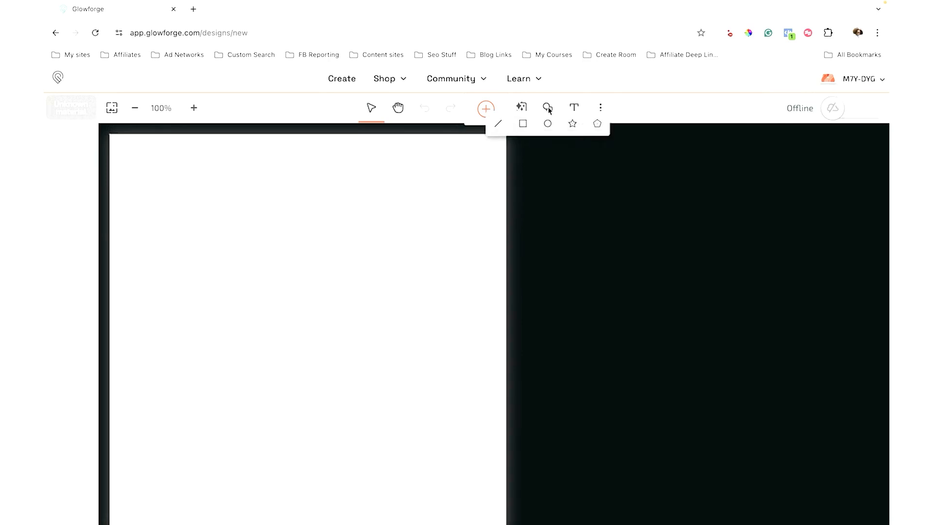
pyautogui.click(598, 125)
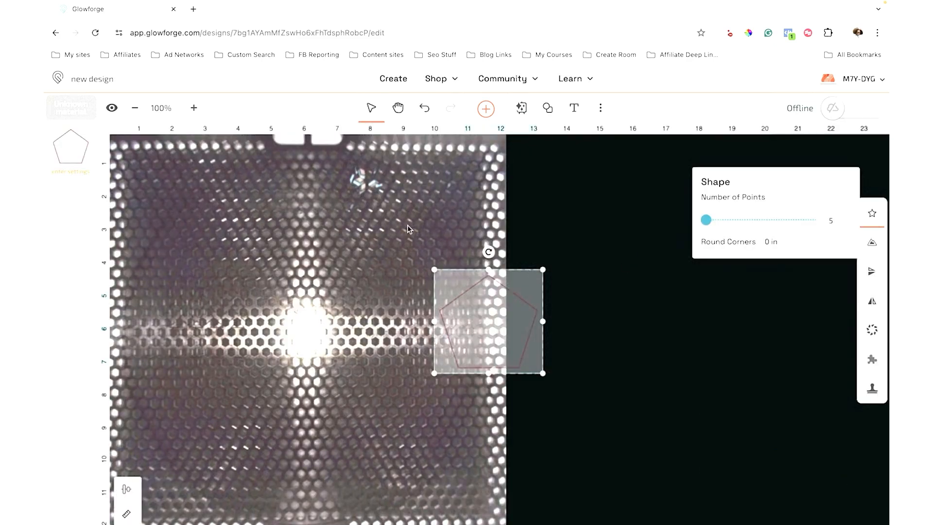
pyautogui.click(111, 107)
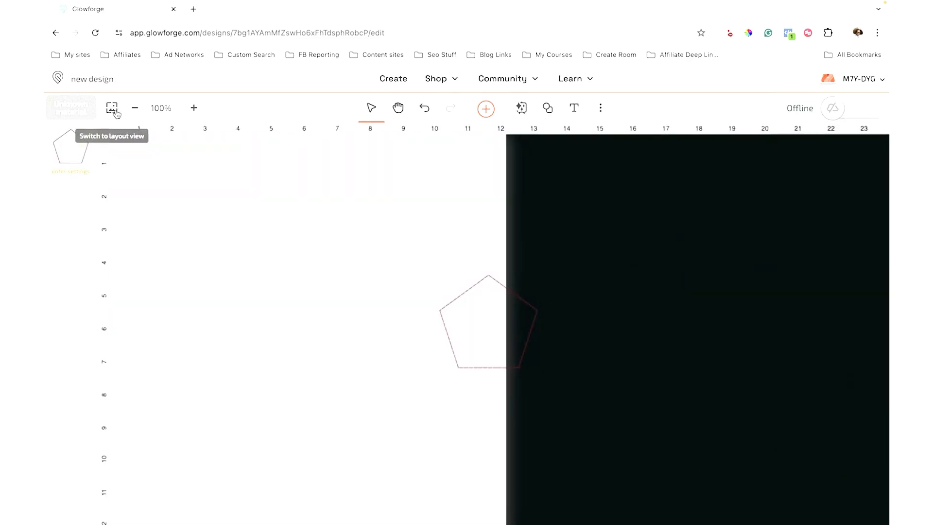
pyautogui.moveTo(480, 372); pyautogui.dragTo(311, 352)
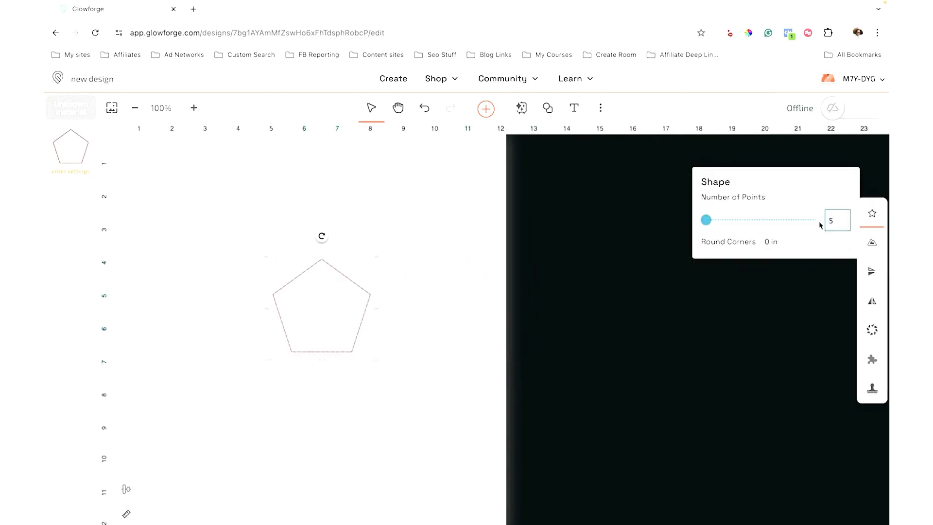
# Step: Set the polygon's number of points to 8 and move the octagon up to the upper part of the bed
pyautogui.write('8')
pyautogui.click(797, 235)
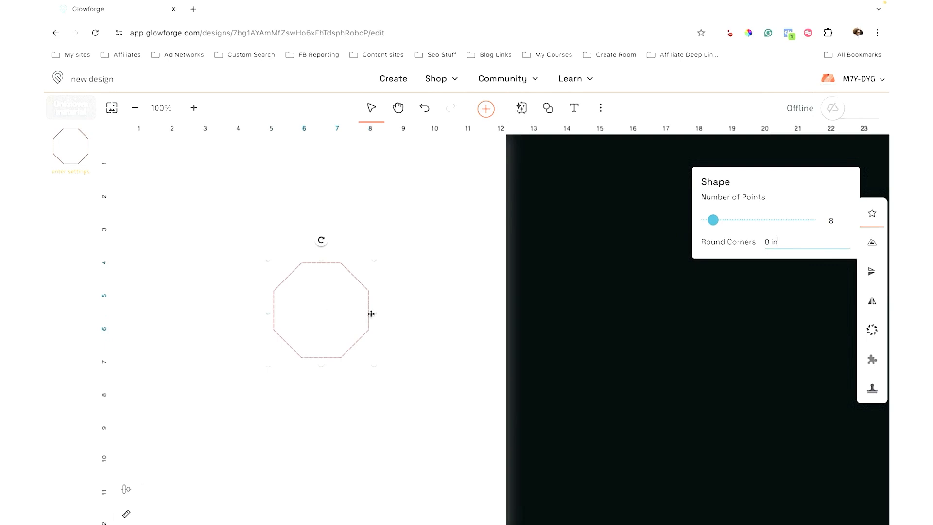
pyautogui.moveTo(293, 330); pyautogui.dragTo(327, 246)
pyautogui.click(426, 291)
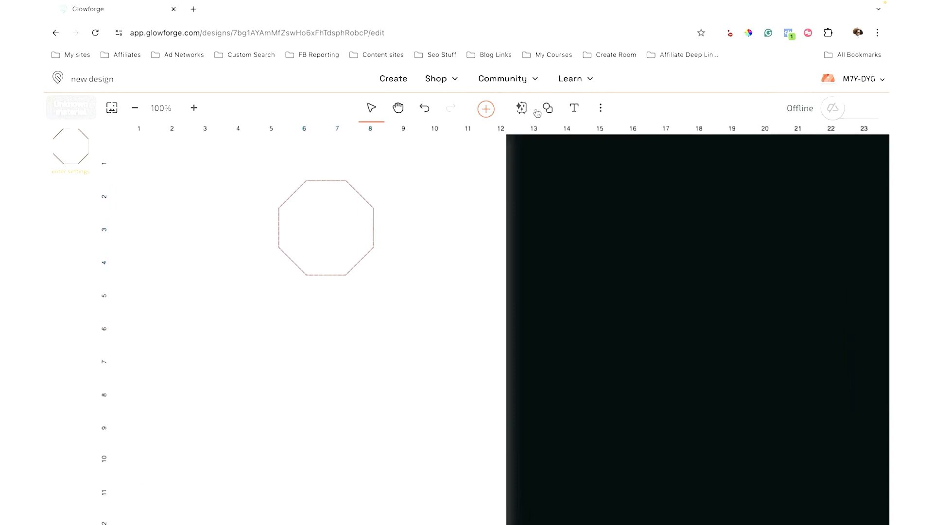
# Step: Insert a square overlapping the octagon's lower half and resize it so its sides line up with the octagon's vertical sides
pyautogui.click(548, 108)
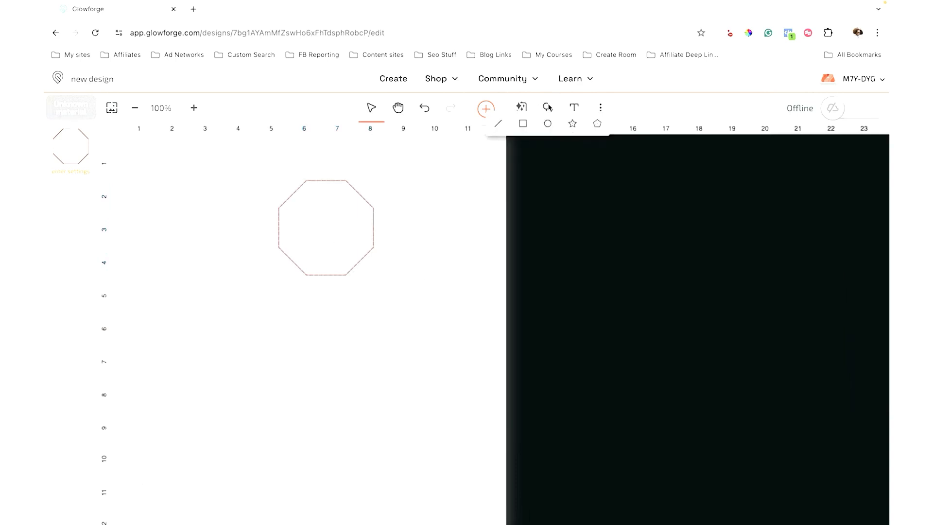
pyautogui.click(522, 125)
pyautogui.moveTo(465, 337); pyautogui.dragTo(302, 293)
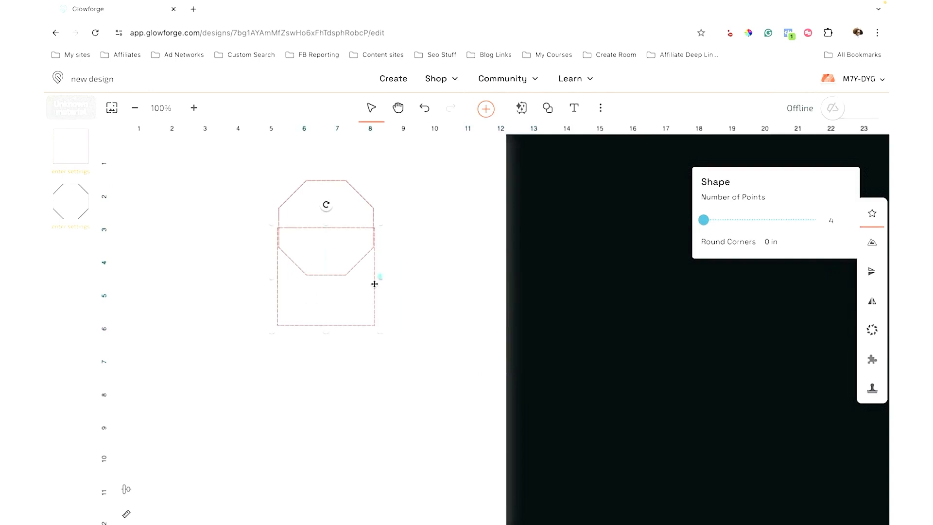
pyautogui.moveTo(380, 277); pyautogui.dragTo(381, 278)
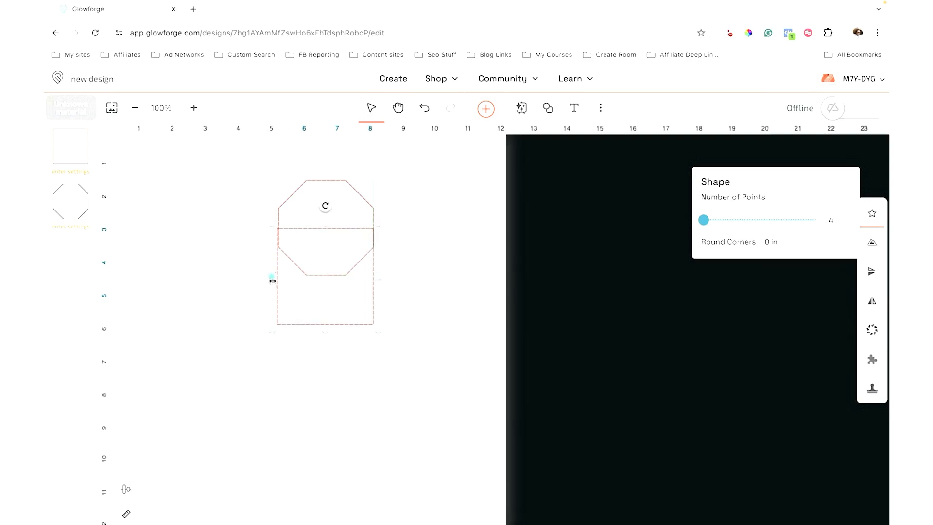
pyautogui.moveTo(273, 277); pyautogui.dragTo(275, 278)
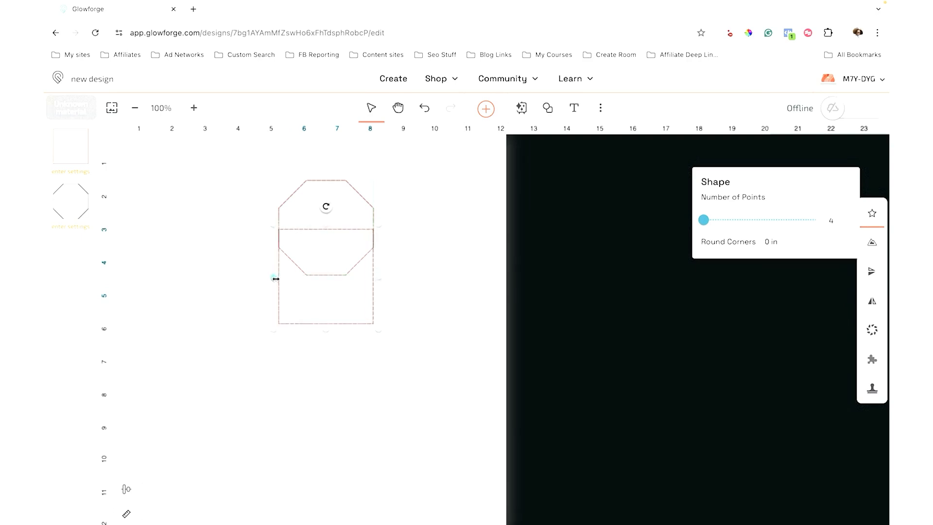
pyautogui.click(353, 376)
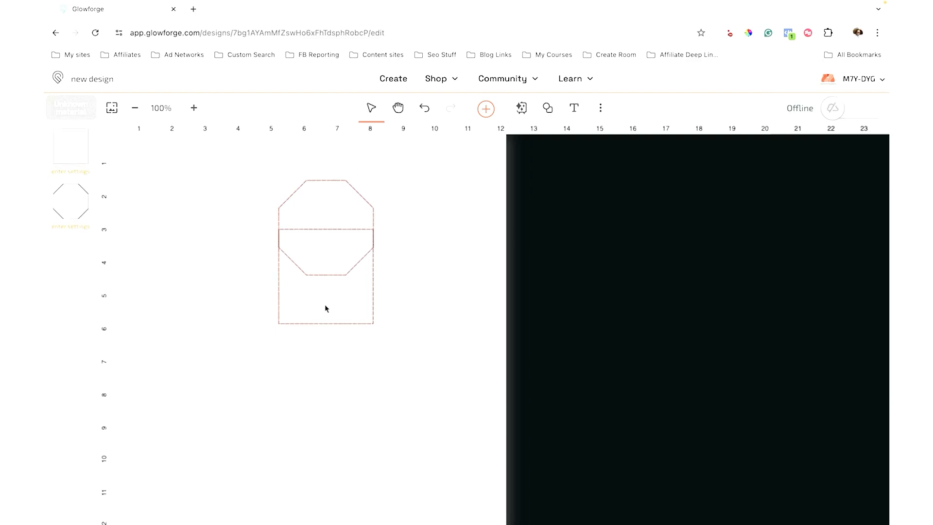
# Step: Create a new outline around the octagon and square together, with the outline offset set to 0.118 in
pyautogui.press('super+a')
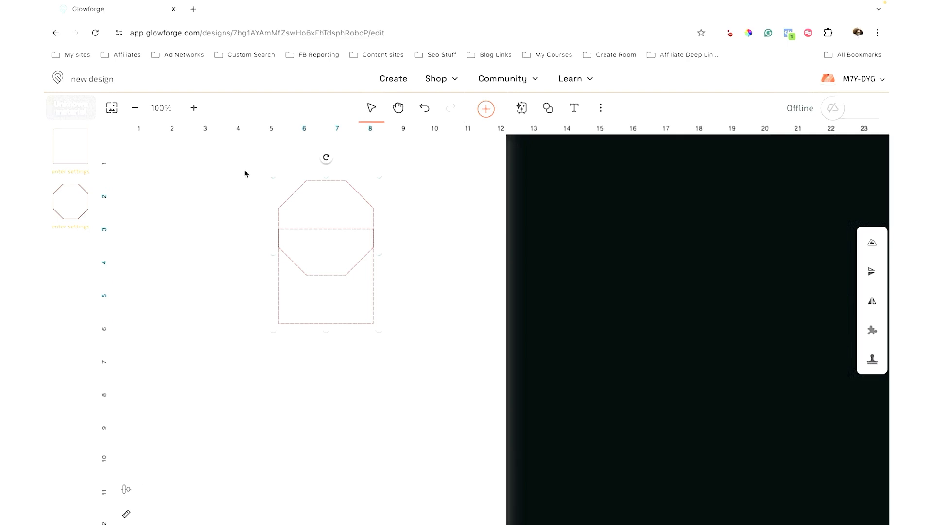
pyautogui.click(336, 386)
pyautogui.moveTo(401, 379); pyautogui.dragTo(225, 148)
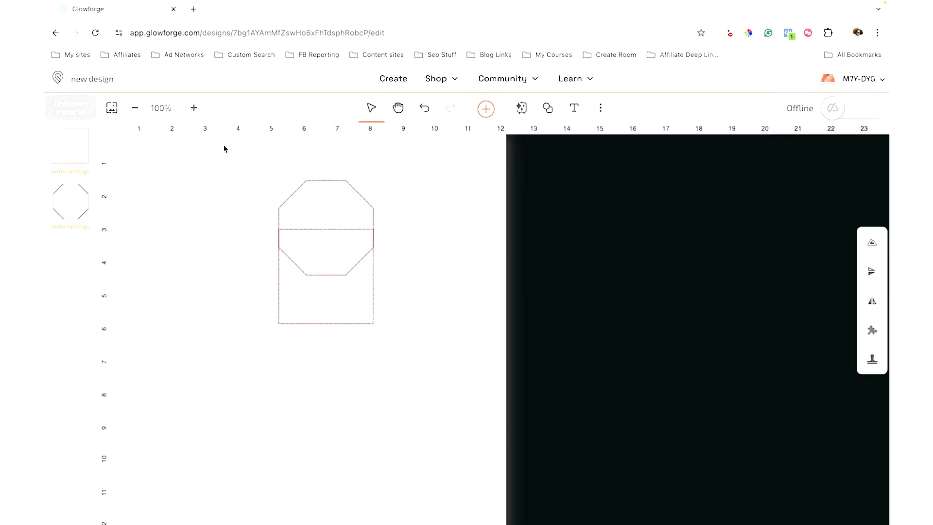
pyautogui.click(873, 243)
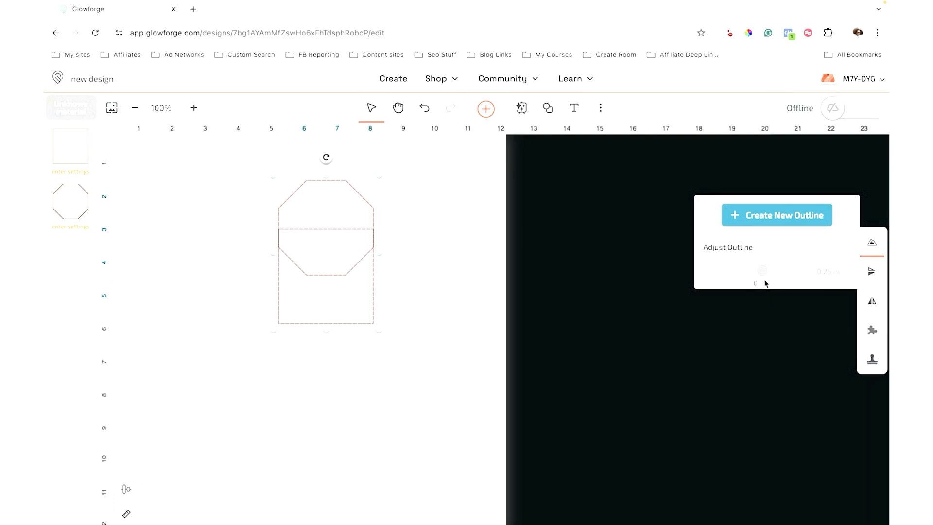
pyautogui.click(765, 218)
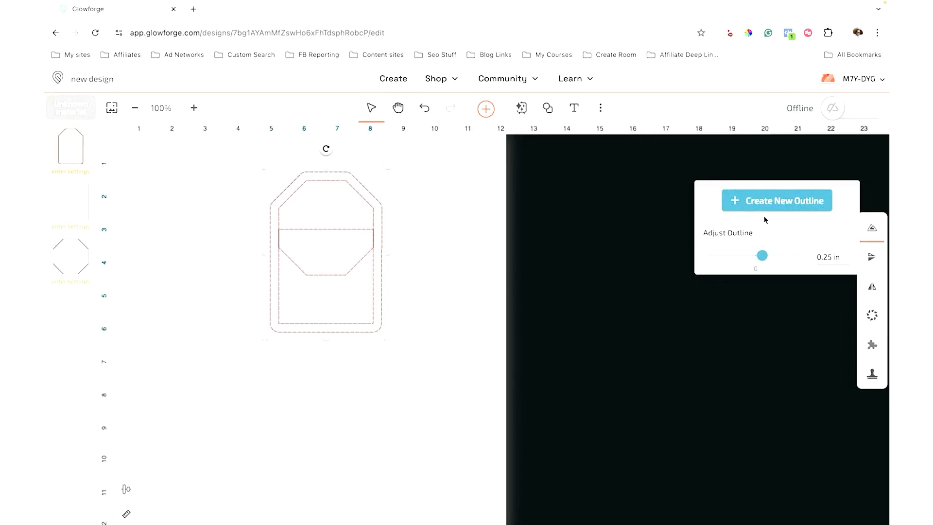
pyautogui.moveTo(762, 258); pyautogui.dragTo(760, 263)
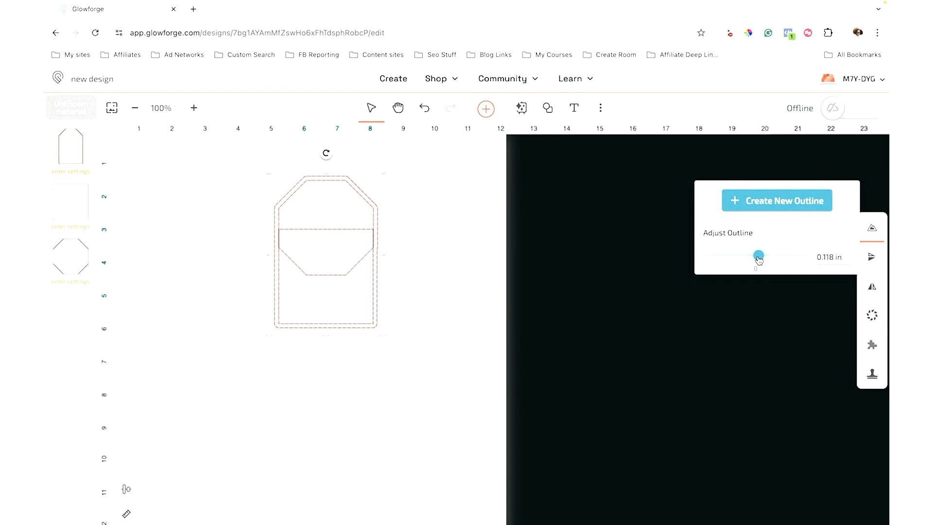
pyautogui.click(444, 353)
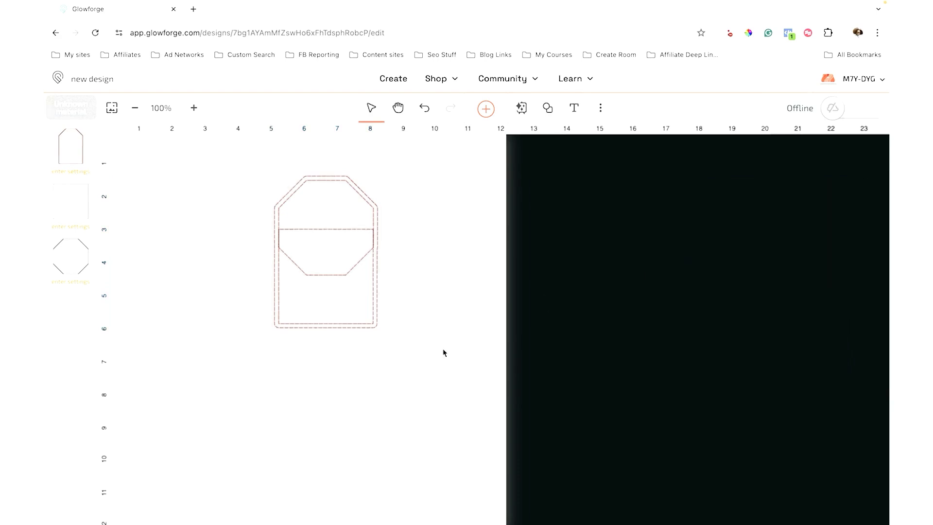
# Step: Pull the octagon and the square out of the outline and cut both, leaving only the tag-shaped outline
pyautogui.click(339, 275)
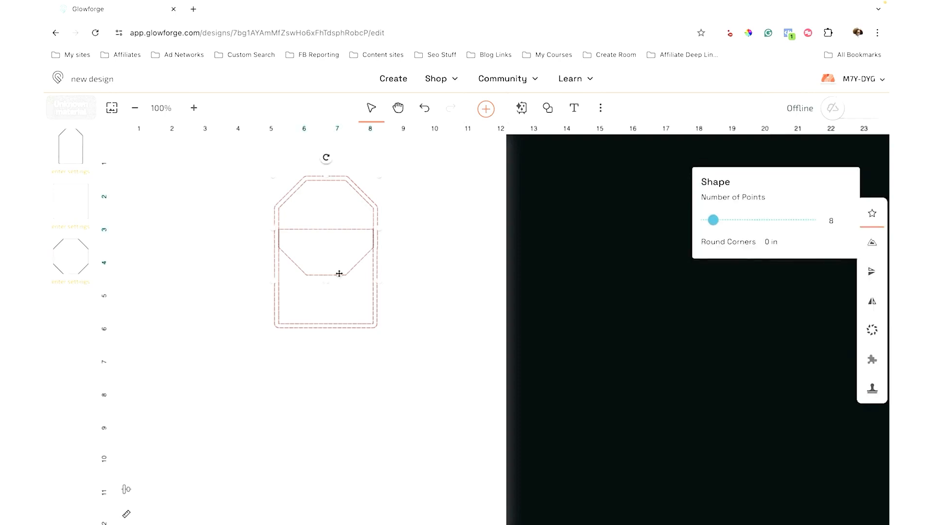
pyautogui.moveTo(340, 274); pyautogui.dragTo(204, 282)
pyautogui.rightClick(203, 284)
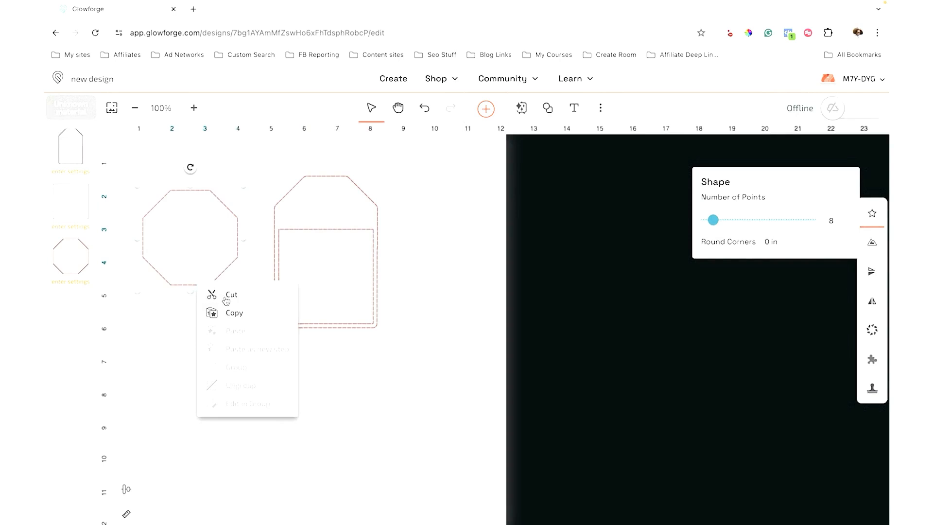
pyautogui.click(216, 296)
pyautogui.click(292, 294)
pyautogui.moveTo(292, 294); pyautogui.dragTo(190, 297)
pyautogui.rightClick(191, 297)
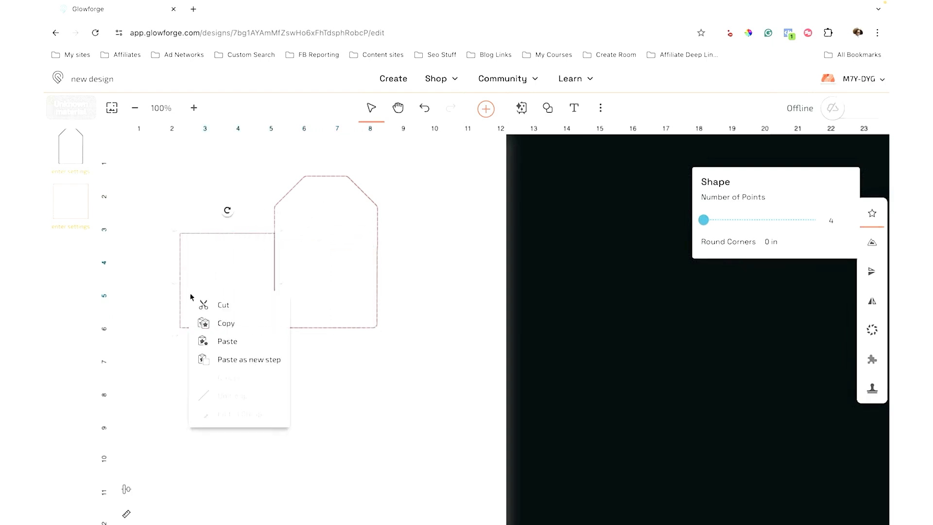
pyautogui.click(214, 307)
# Step: Scale the tag outline down to about 2 in wide by 3 in tall and place it near the bed's upper-left corner
pyautogui.click(330, 270)
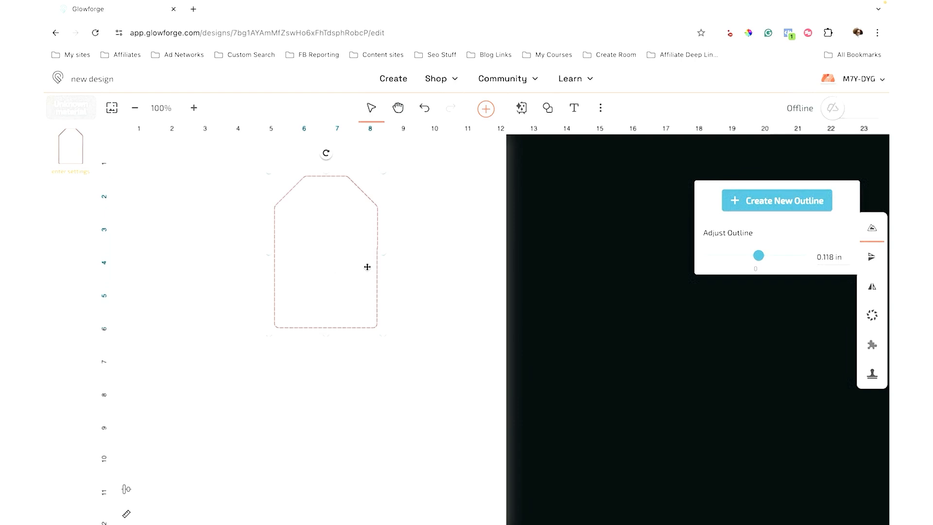
pyautogui.scroll(2, 368, 267)
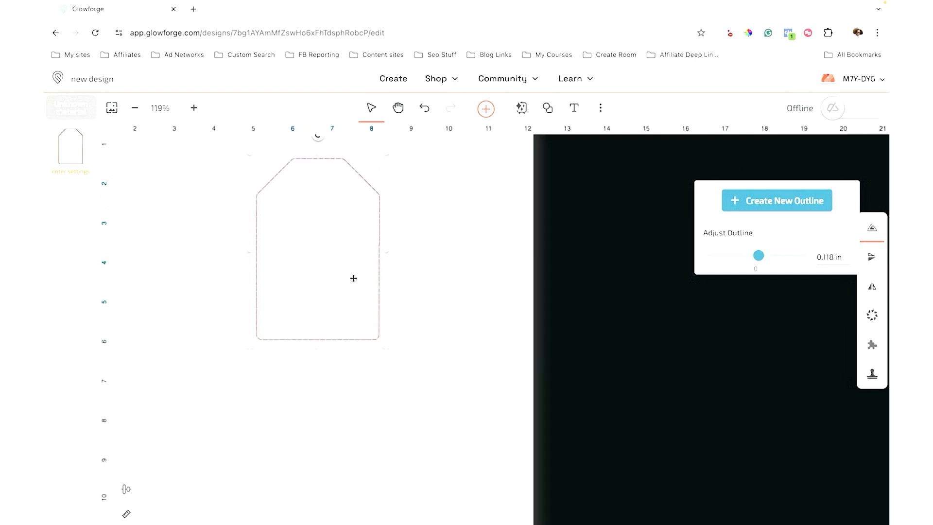
pyautogui.click(547, 109)
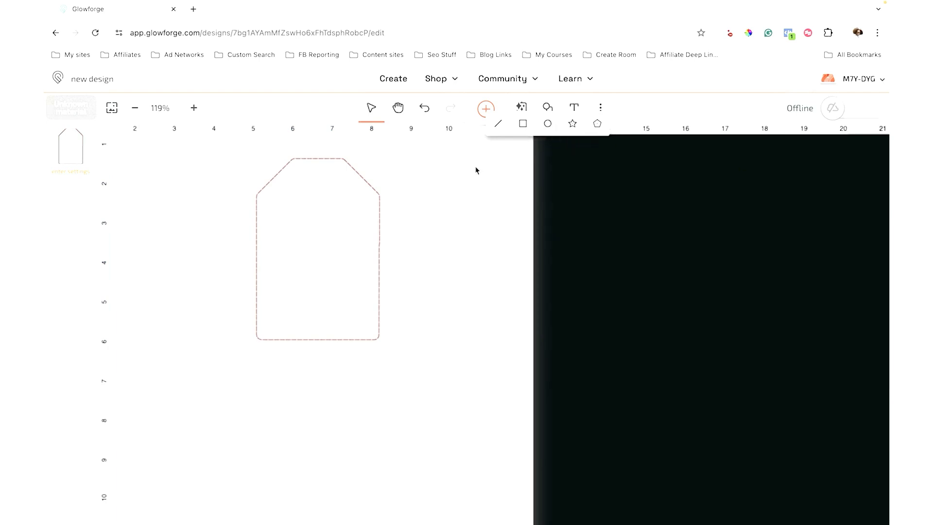
pyautogui.click(344, 164)
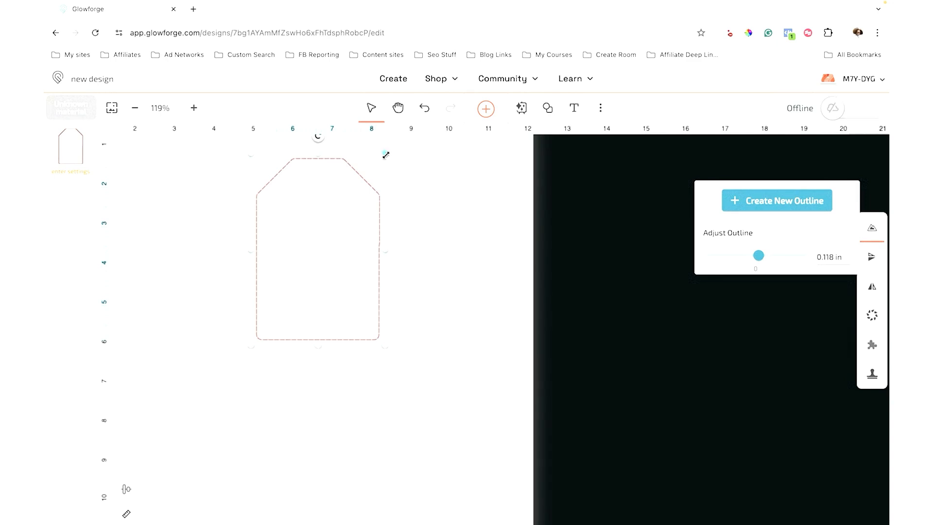
pyautogui.moveTo(385, 155); pyautogui.dragTo(376, 149)
pyautogui.hscroll(-2, 322, 215)
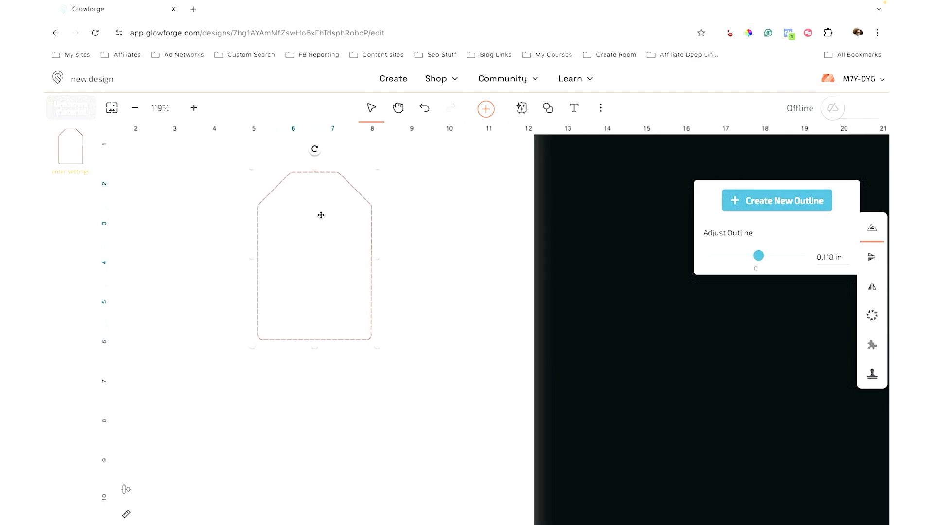
pyautogui.moveTo(363, 250); pyautogui.dragTo(195, 209)
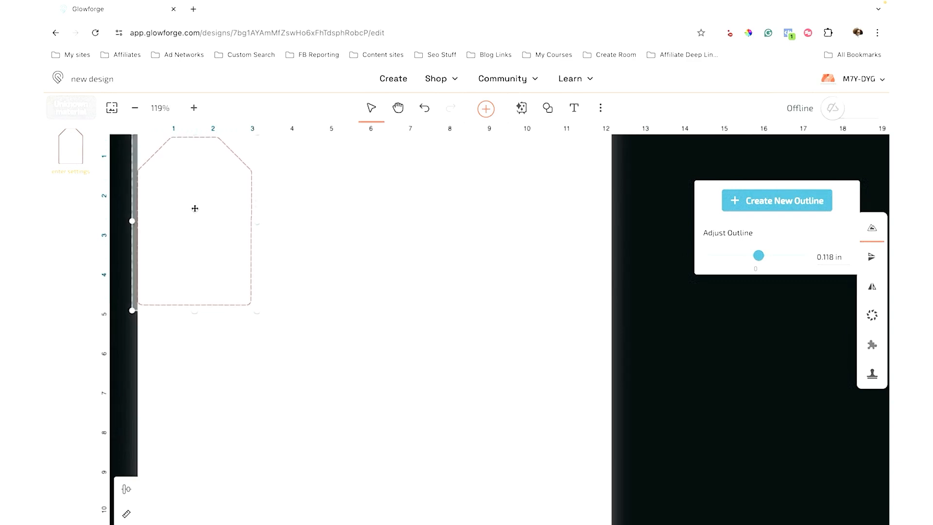
pyautogui.moveTo(258, 311); pyautogui.dragTo(222, 281)
pyautogui.click(265, 387)
pyautogui.moveTo(184, 219); pyautogui.dragTo(257, 247)
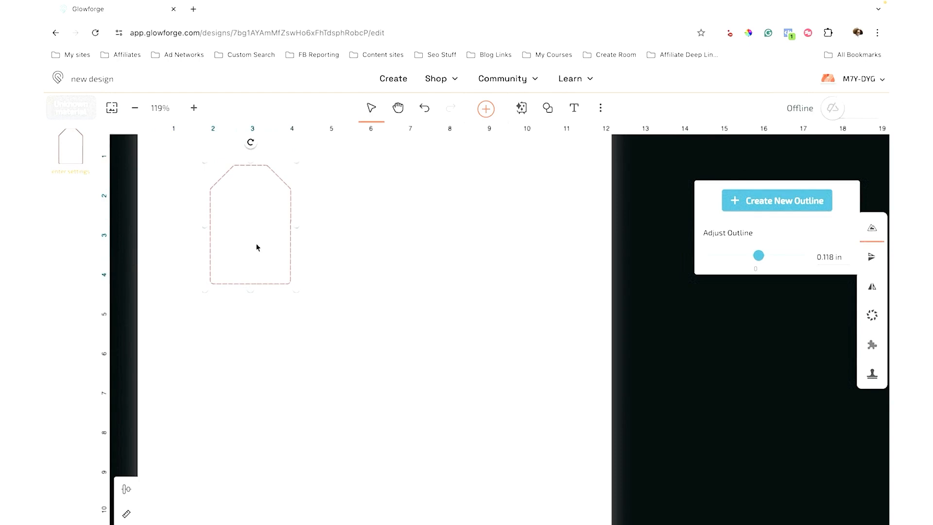
# Step: Insert a circle, shrink it to a small hole, and place it inside the tag near its top edge
pyautogui.click(547, 115)
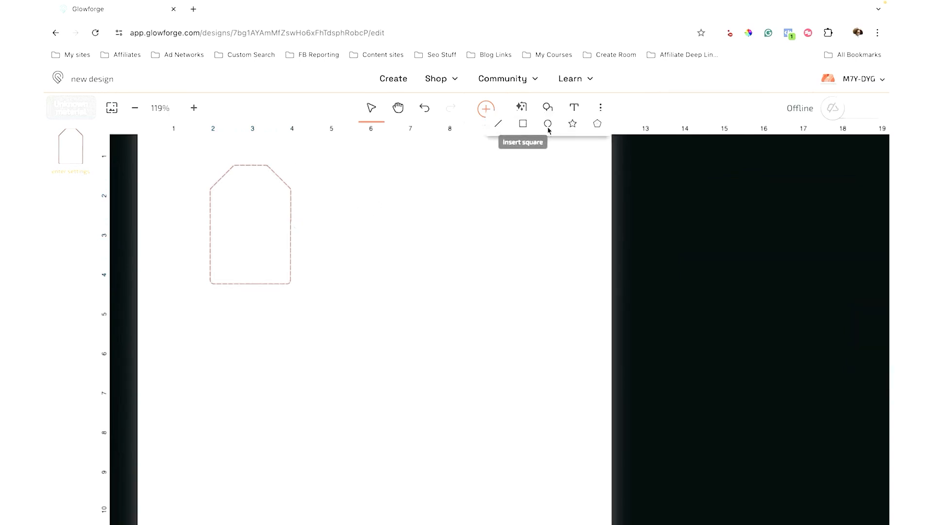
pyautogui.click(548, 124)
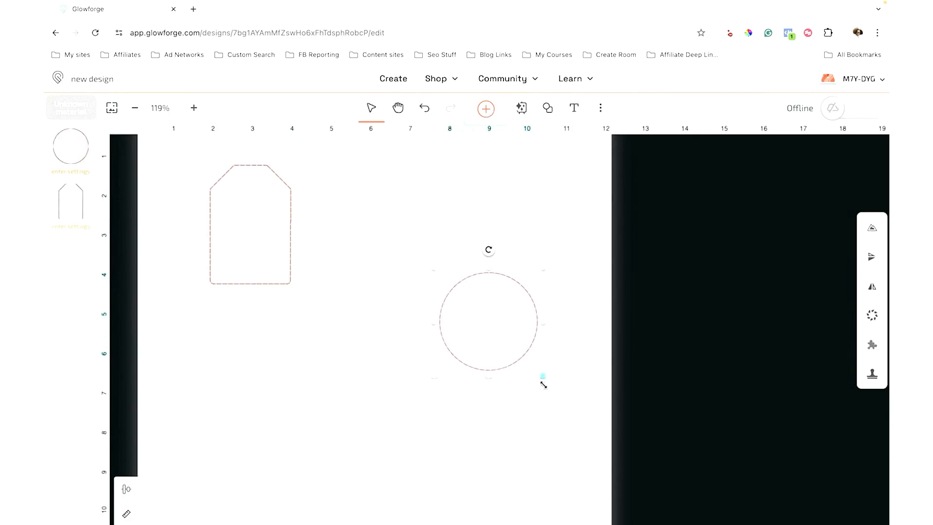
pyautogui.moveTo(542, 386); pyautogui.dragTo(258, 188)
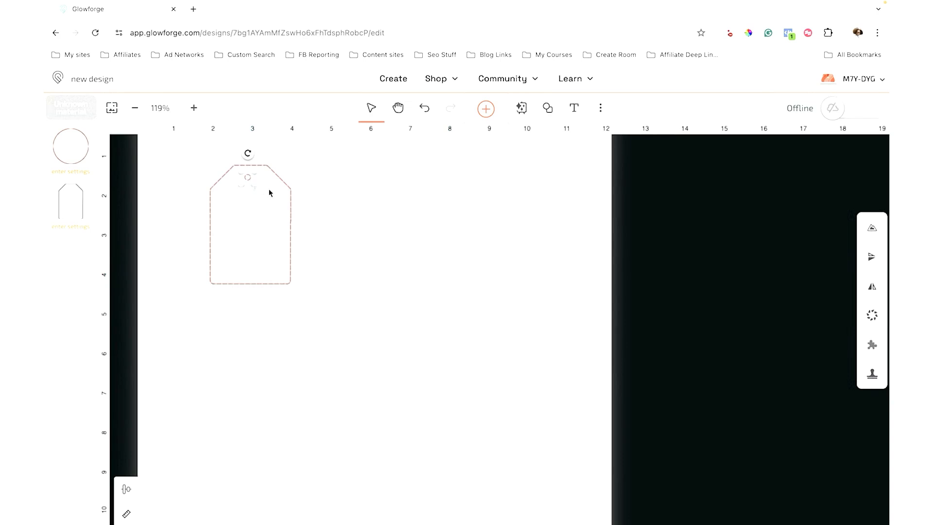
# Step: Center the small hole horizontally in the tag and shift it slightly down from the top edge
pyautogui.scroll(2, 279, 194)
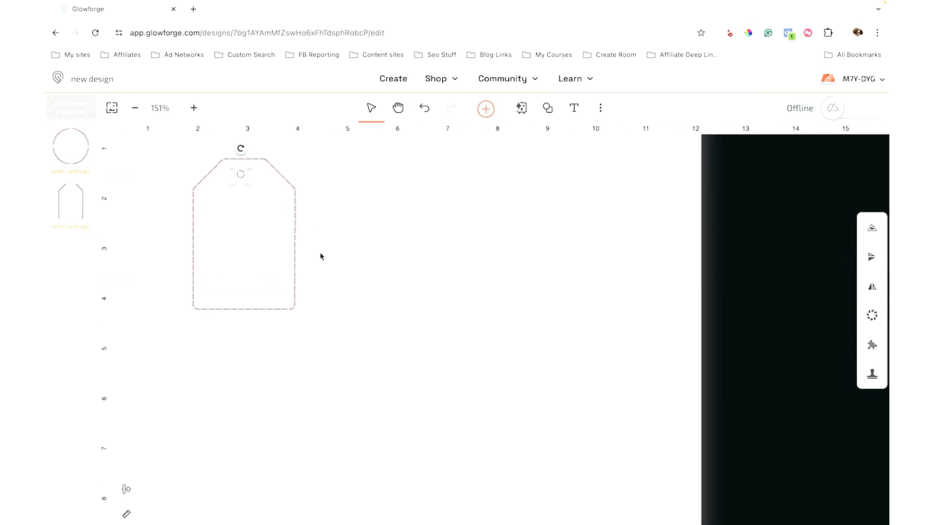
pyautogui.scroll(2, 321, 256)
pyautogui.hscroll(-1, 321, 256)
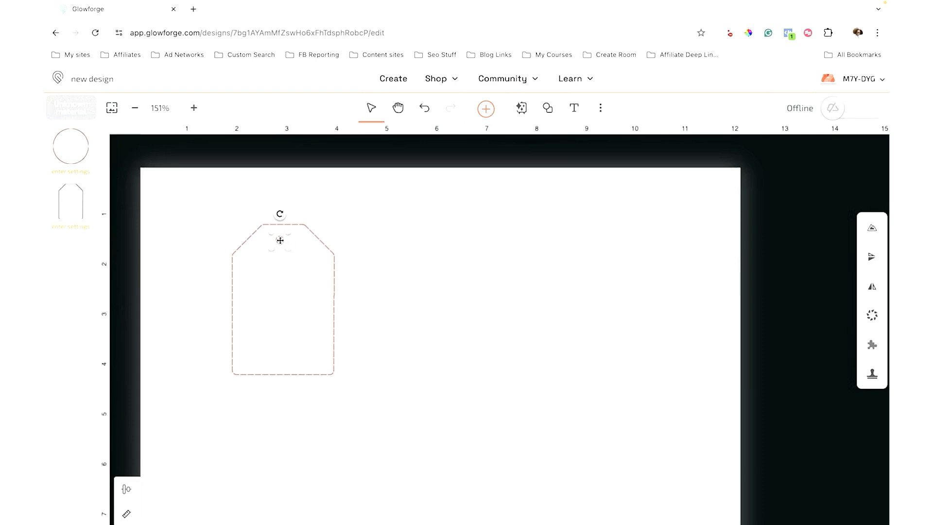
pyautogui.moveTo(280, 241); pyautogui.dragTo(286, 241)
pyautogui.hotkey('ctrl', 'z')
pyautogui.moveTo(284, 241); pyautogui.dragTo(284, 245)
pyautogui.click(421, 308)
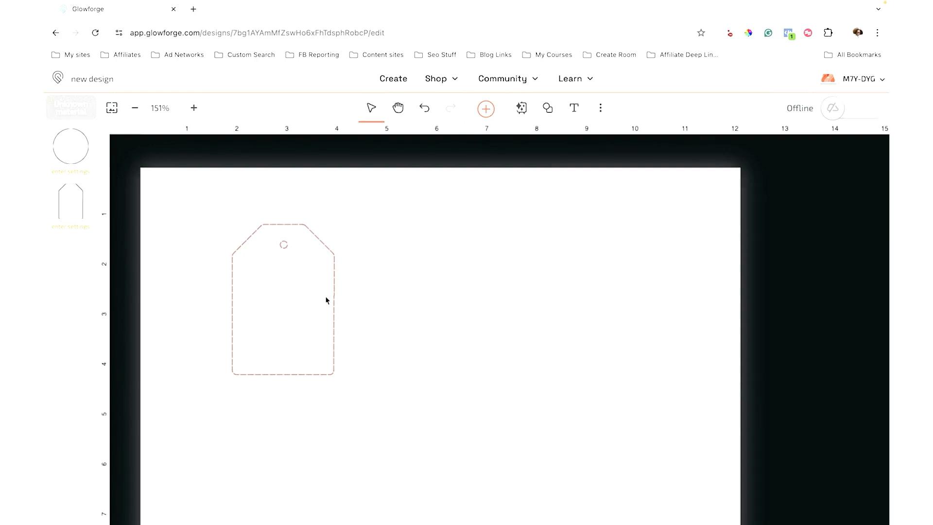
# Step: Set the hanging hole's width to 0.125 in with its proportions kept
pyautogui.click(284, 245)
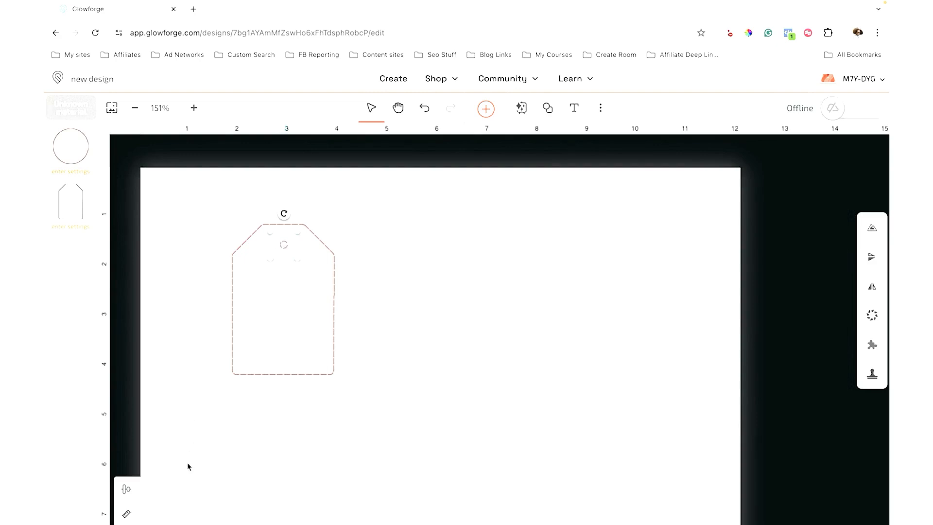
pyautogui.click(127, 516)
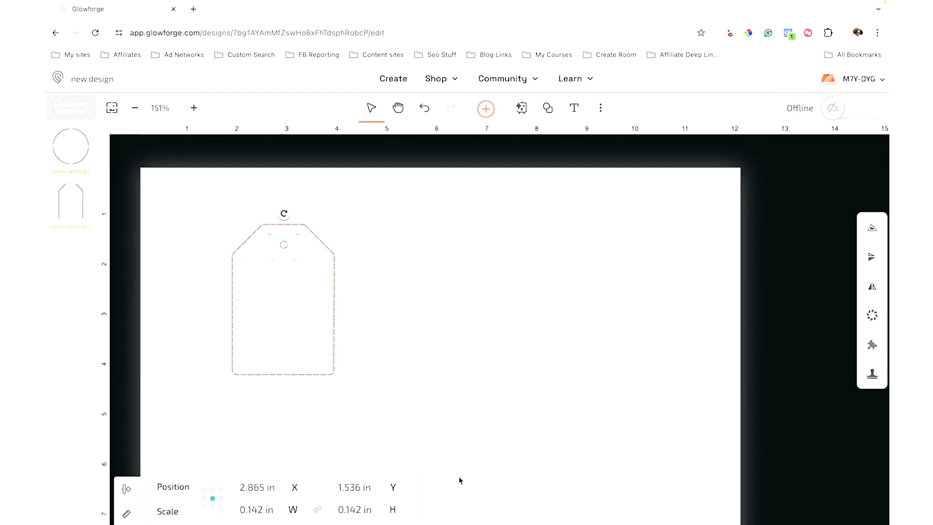
pyautogui.moveTo(251, 511); pyautogui.dragTo(266, 512)
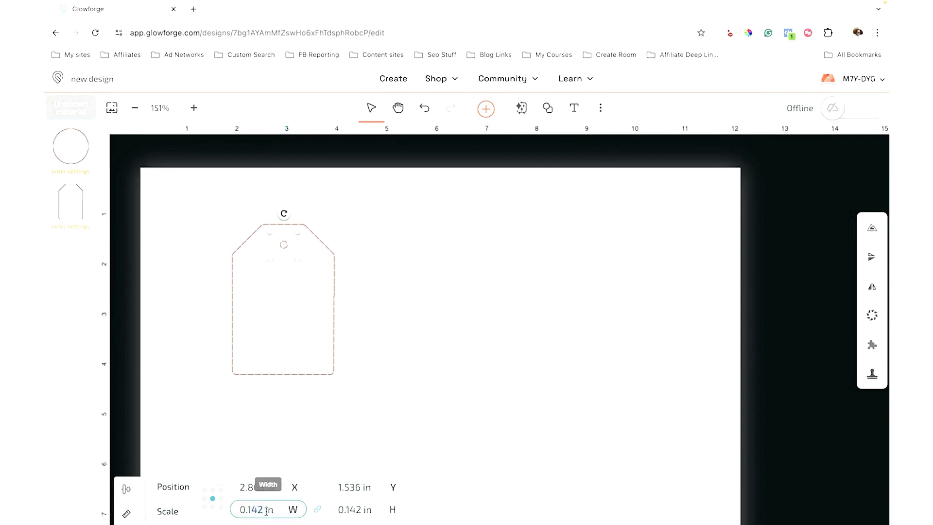
pyautogui.write('125')
pyautogui.press('Return')
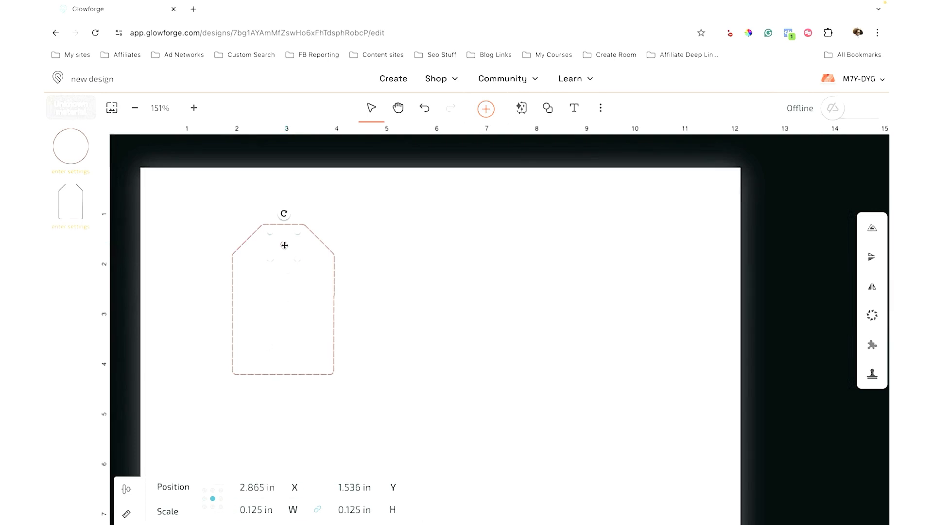
pyautogui.click(126, 513)
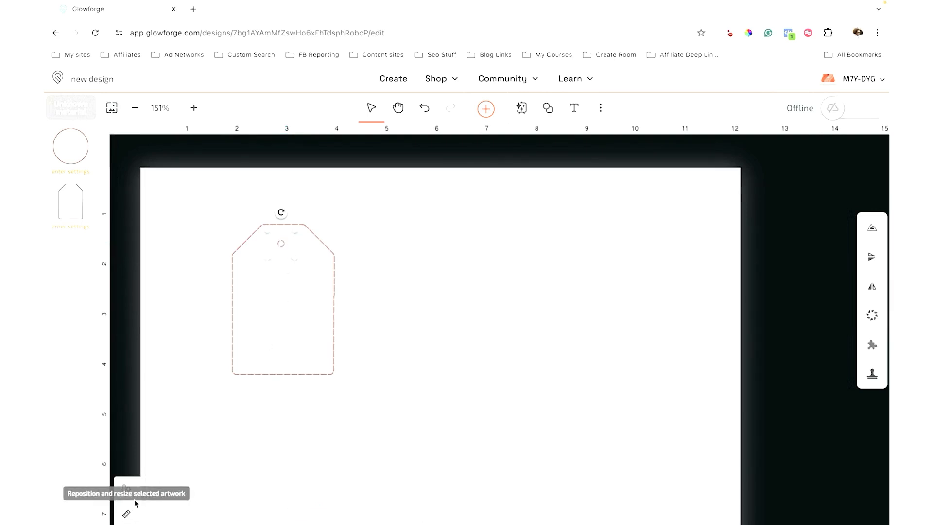
pyautogui.click(204, 344)
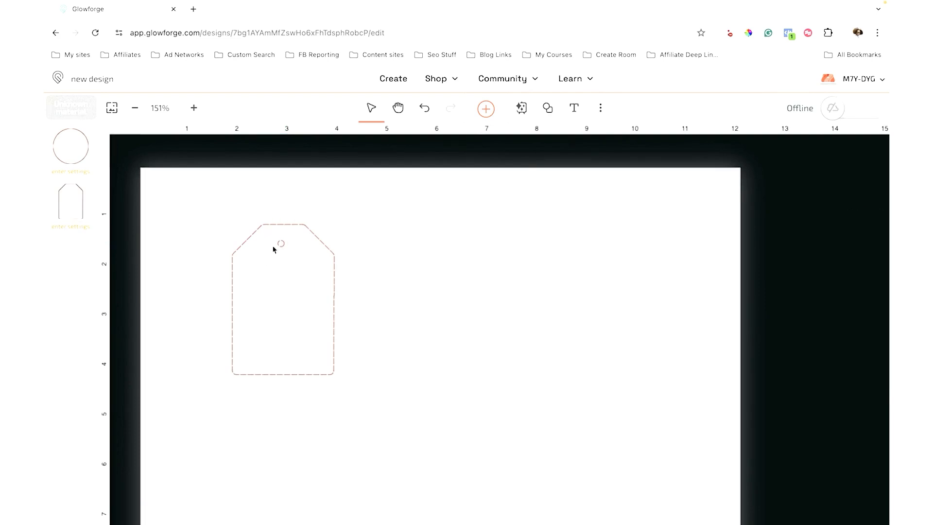
# Step: Align the centers of the hanging hole and the tag outline so the hole sits horizontally centered in the tag
pyautogui.moveTo(209, 213); pyautogui.dragTo(369, 399)
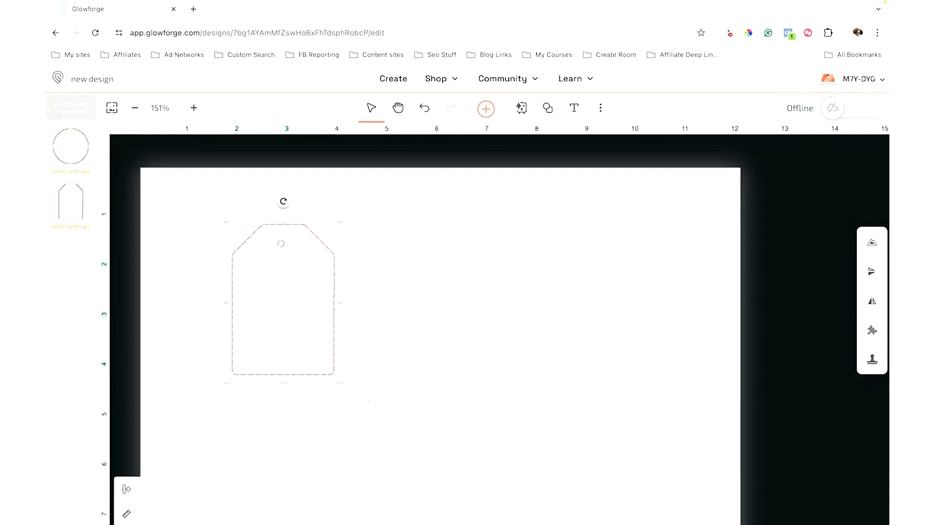
pyautogui.click(127, 491)
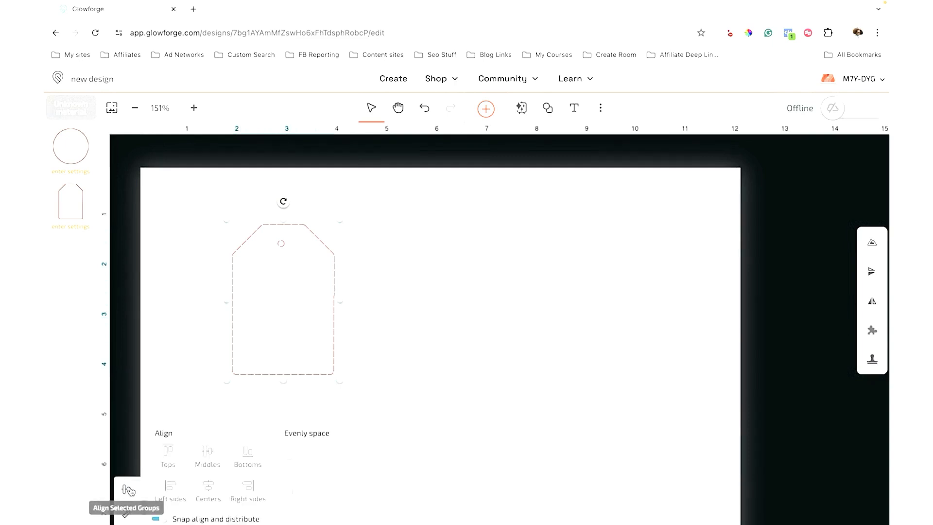
pyautogui.click(208, 490)
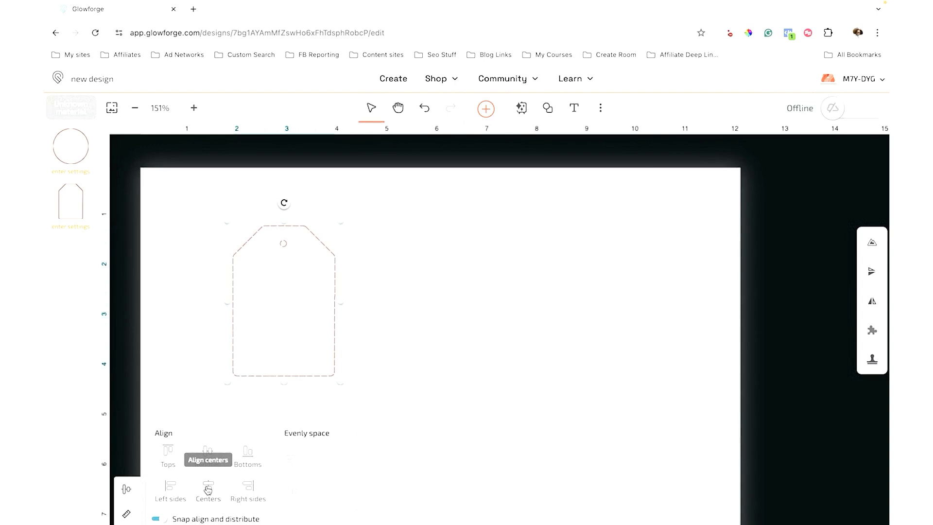
pyautogui.click(395, 440)
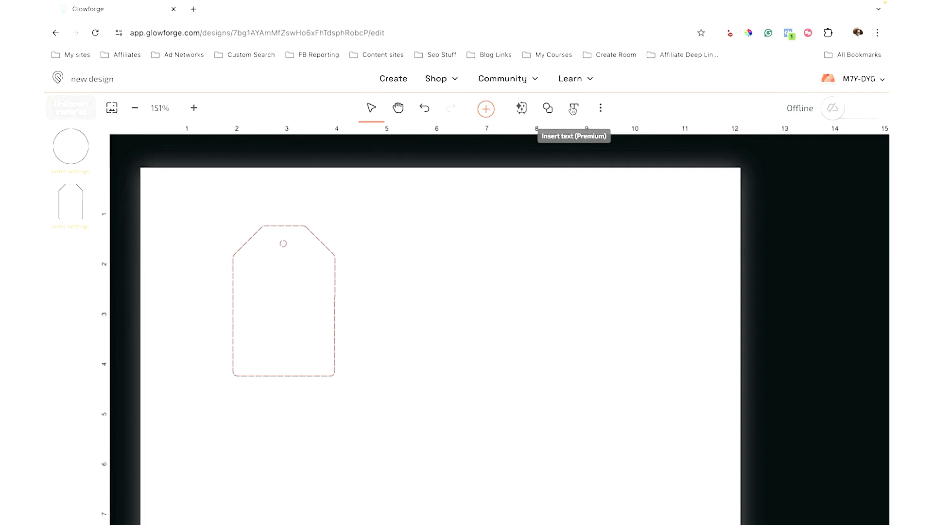
# Step: Add the "A GIFT FOR YOU" gift-box artwork to the design and move it into the tag below the hole
pyautogui.moveTo(573, 110); pyautogui.dragTo(299, 324)
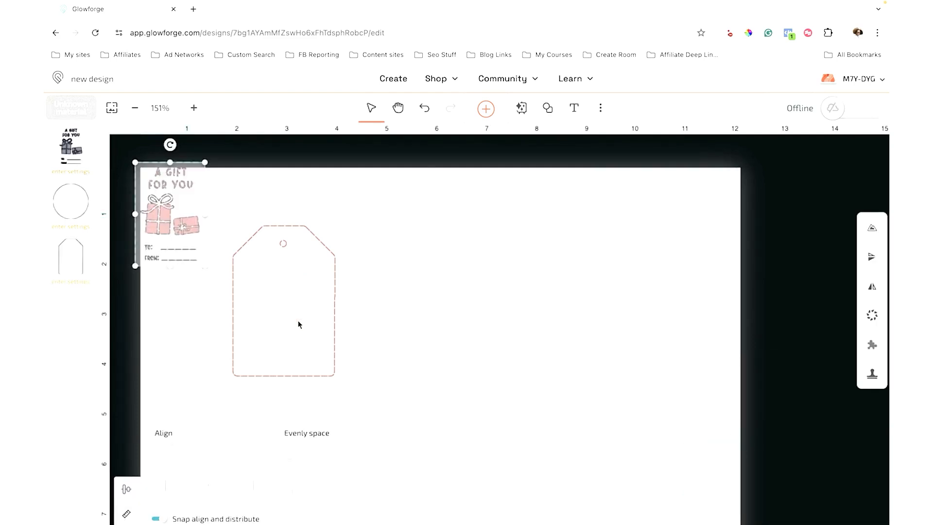
pyautogui.moveTo(185, 232); pyautogui.dragTo(299, 335)
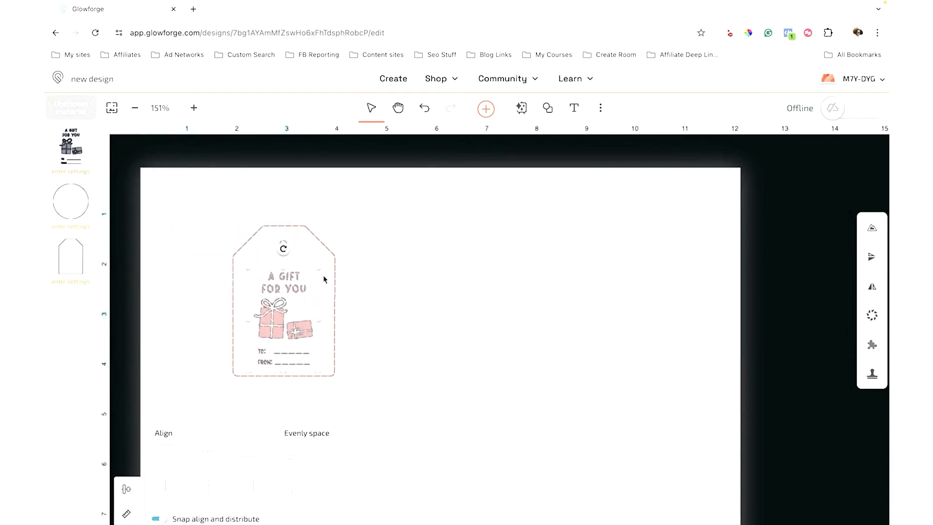
pyautogui.moveTo(317, 267); pyautogui.dragTo(333, 250)
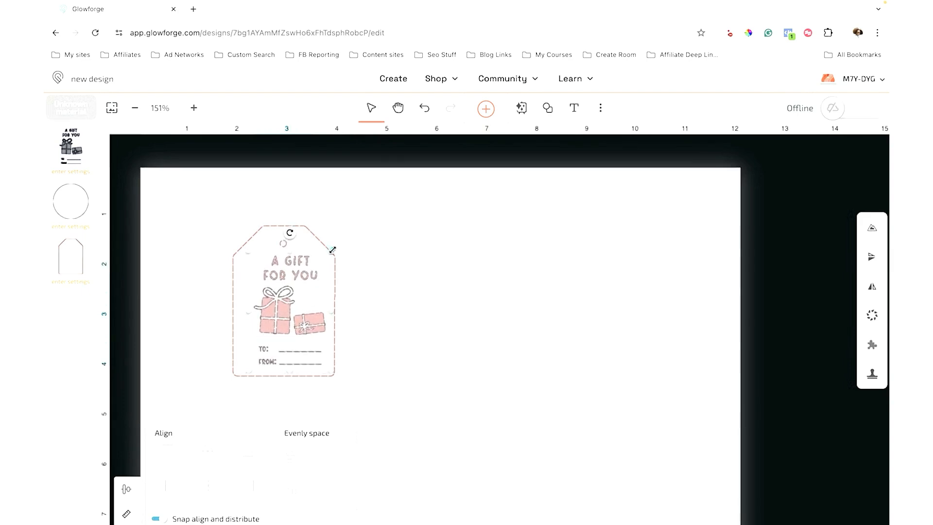
pyautogui.hotkey('ctrl', 'z')
pyautogui.hotkey('ctrl', 'z')
pyautogui.hotkey('ctrl', 'z')
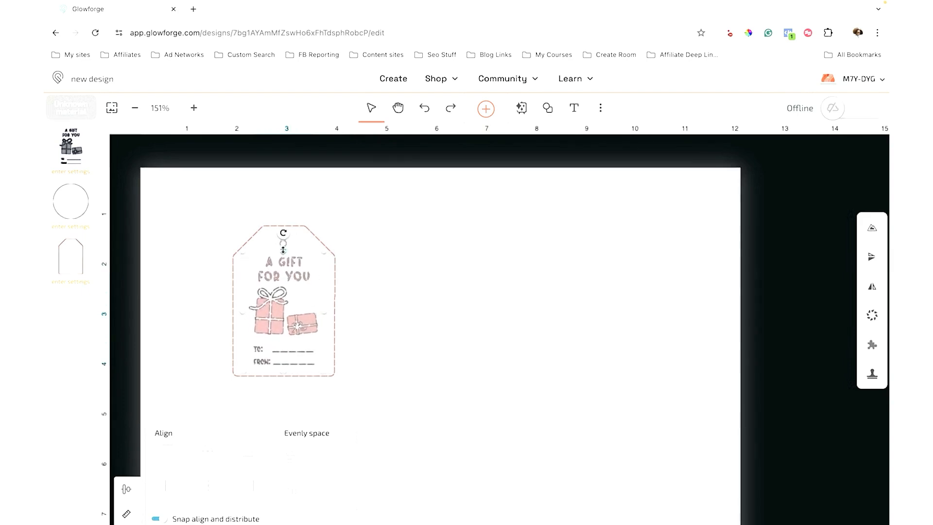
# Step: Enlarge the gift artwork around its center to nearly fill the tag and nudge it down clear of the hole
pyautogui.moveTo(283, 249); pyautogui.dragTo(283, 245)
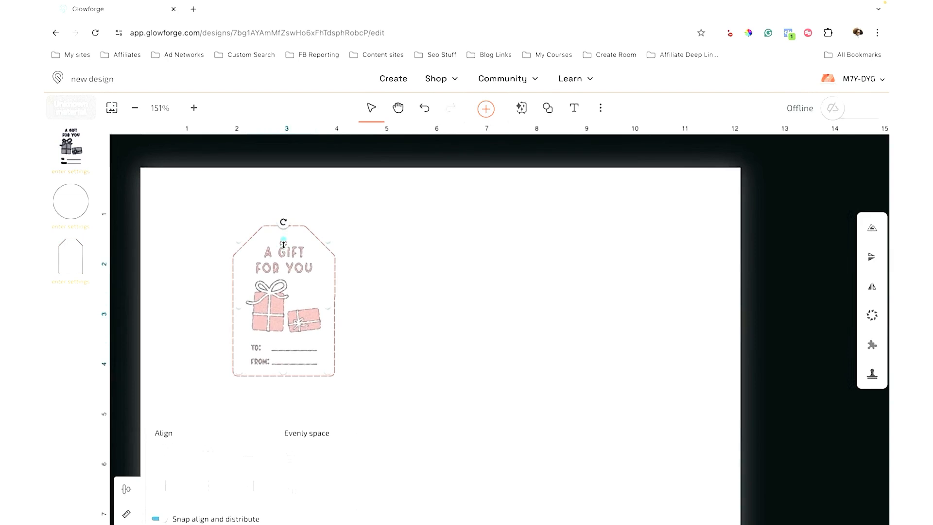
pyautogui.click(405, 315)
pyautogui.click(283, 263)
pyautogui.click(386, 289)
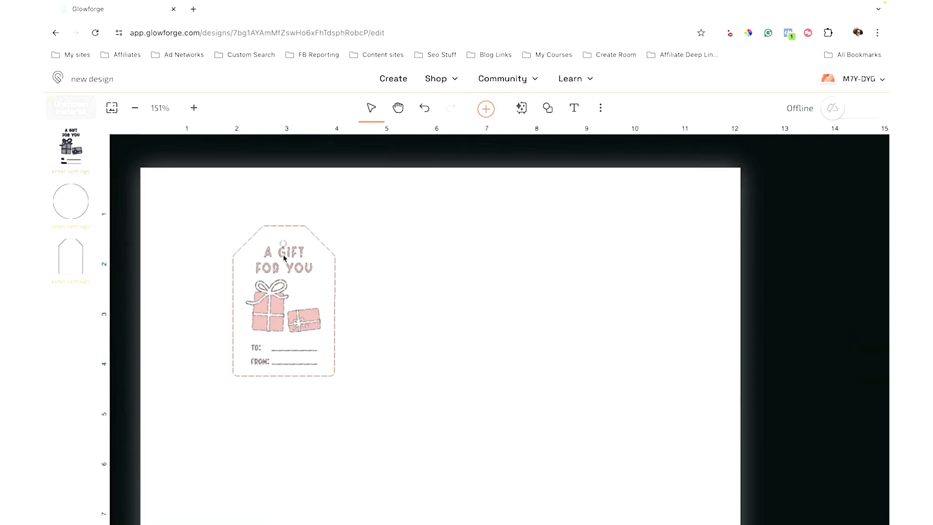
pyautogui.click(284, 295)
pyautogui.press('Down')
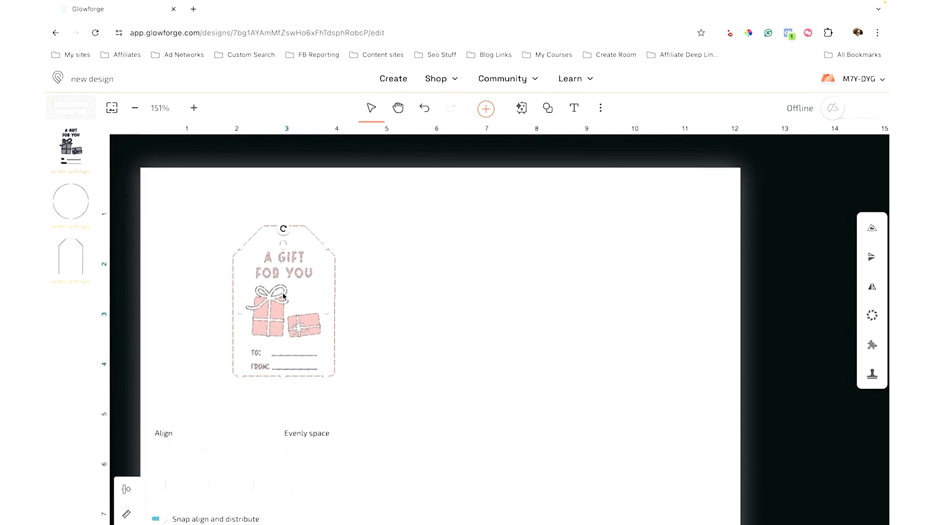
pyautogui.click(389, 301)
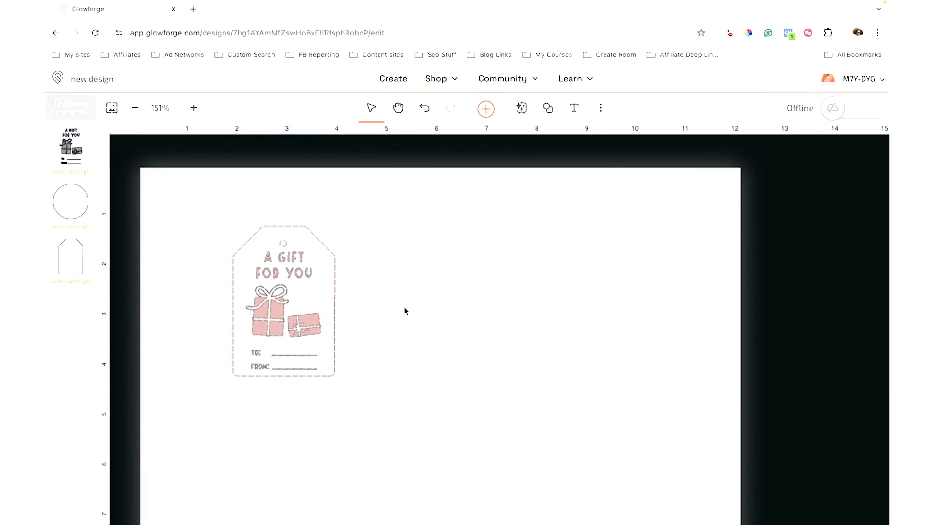
# Step: Assign the Engrave operation to the gift artwork
pyautogui.click(270, 316)
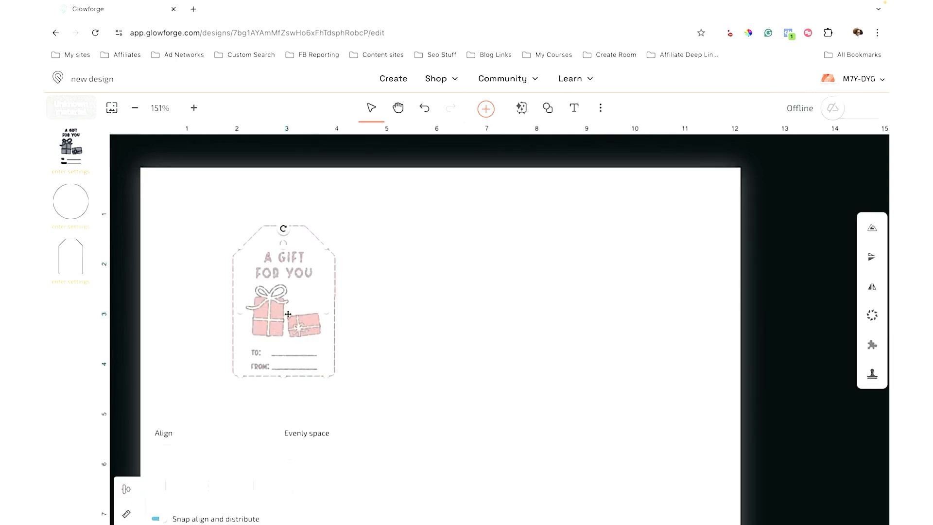
pyautogui.click(76, 161)
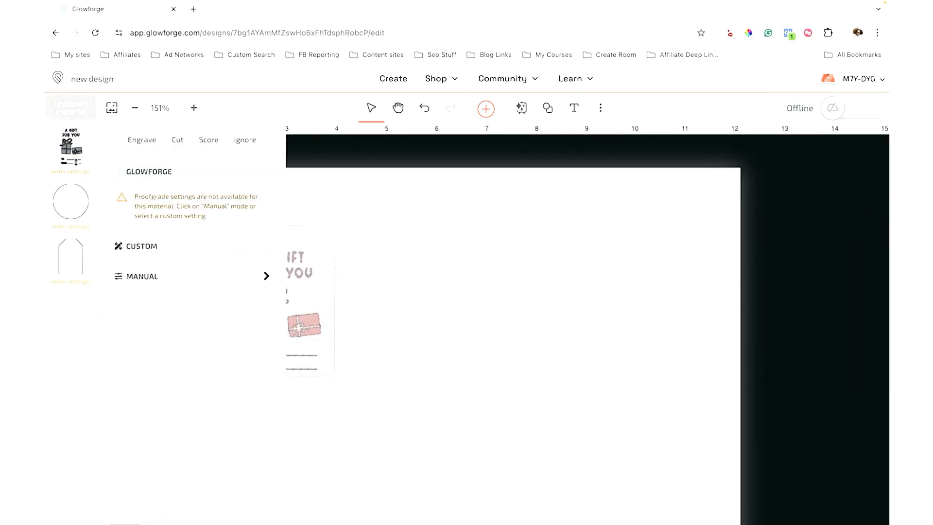
pyautogui.click(134, 139)
pyautogui.click(341, 249)
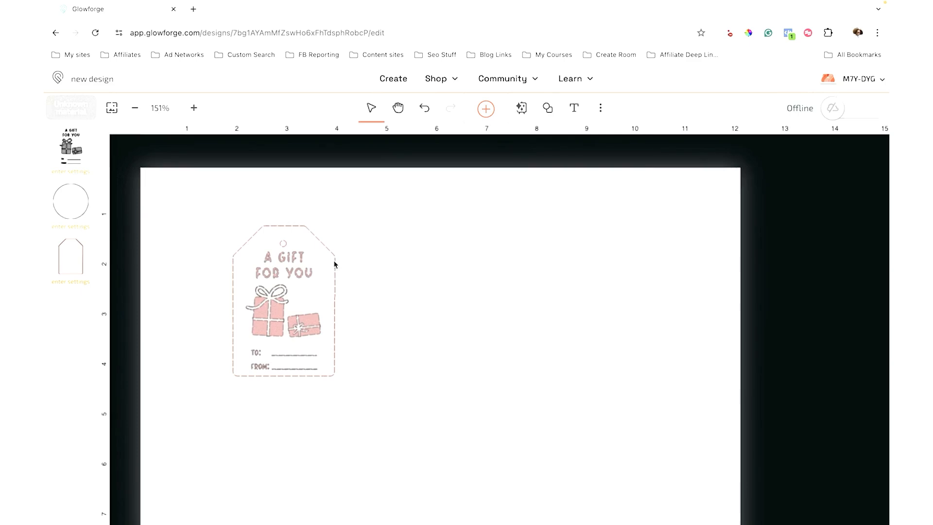
# Step: Examine the operation settings of the hanging hole and the tag outline
pyautogui.click(335, 263)
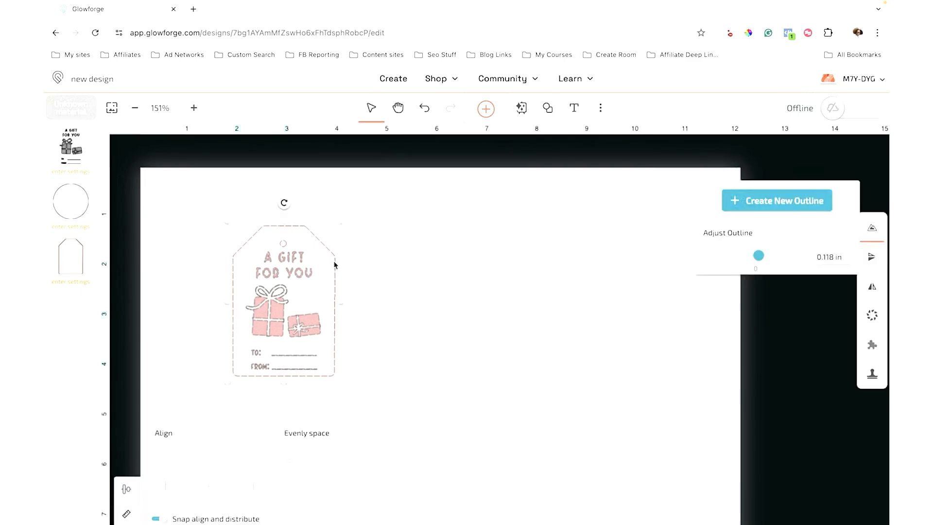
pyautogui.click(59, 225)
pyautogui.click(61, 252)
pyautogui.click(447, 414)
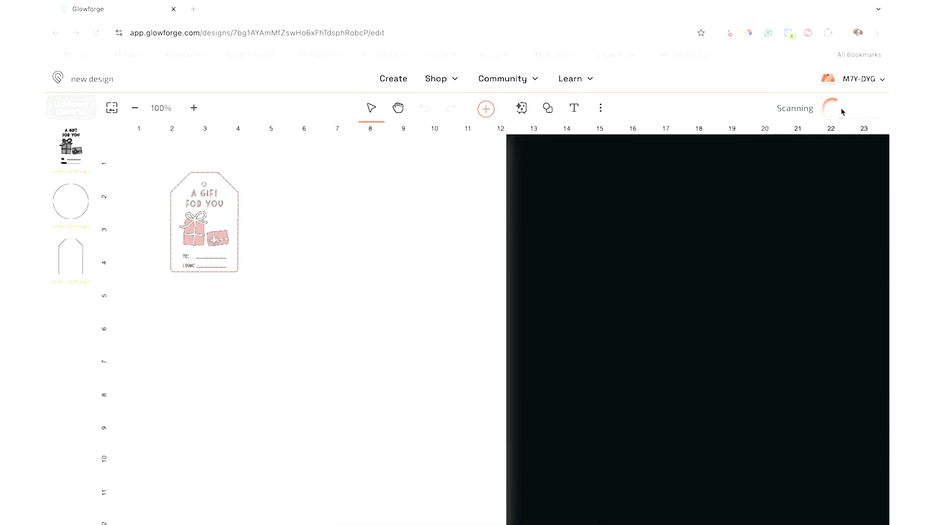
# Step: Show the camera view of the bed and move the whole tag onto the unused area in the material's upper-right part
pyautogui.click(816, 103)
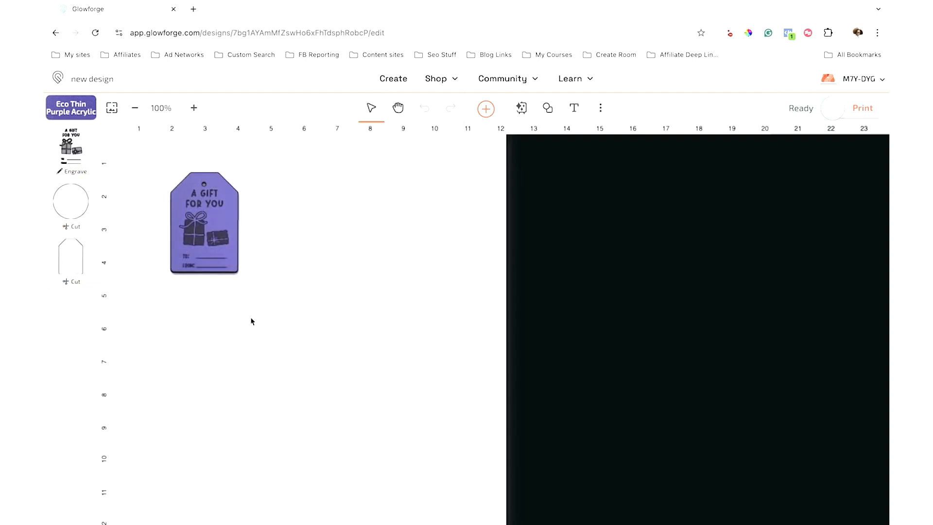
pyautogui.click(111, 111)
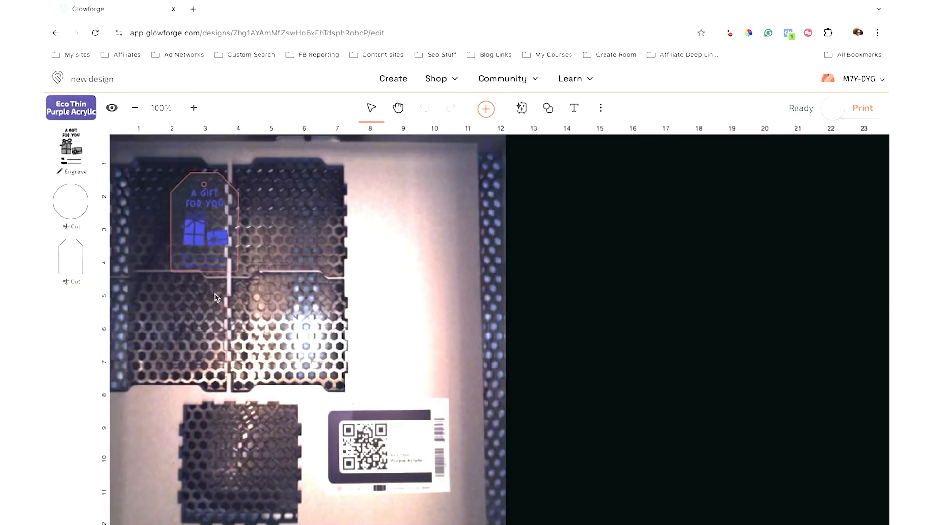
pyautogui.click(207, 235)
pyautogui.moveTo(207, 235); pyautogui.dragTo(411, 238)
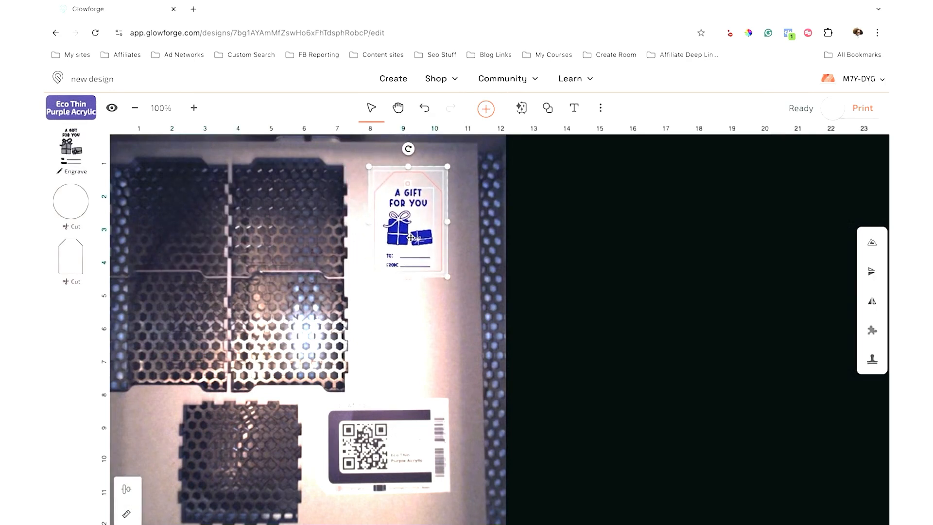
pyautogui.moveTo(411, 238); pyautogui.dragTo(419, 235)
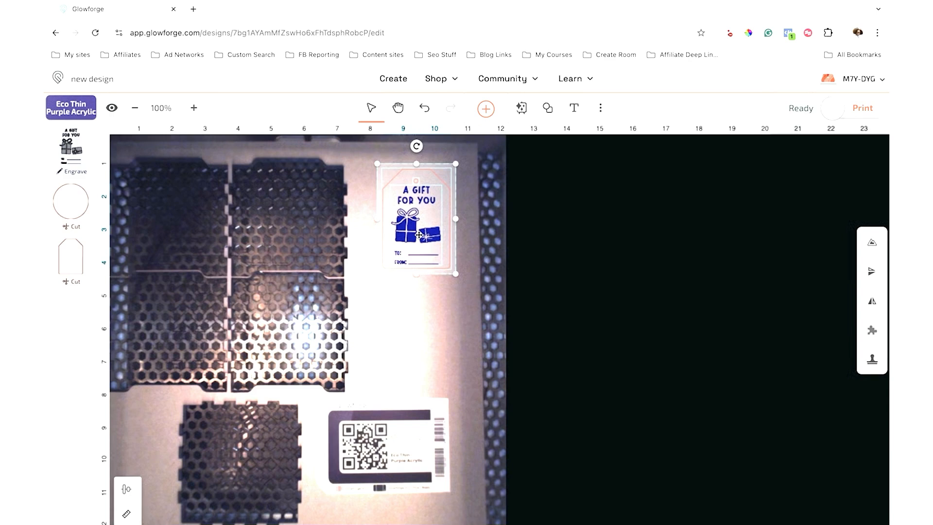
pyautogui.click(144, 206)
# Step: Check the artwork's engrave settings and the hole's cut settings, and send the tag to print
pyautogui.click(62, 148)
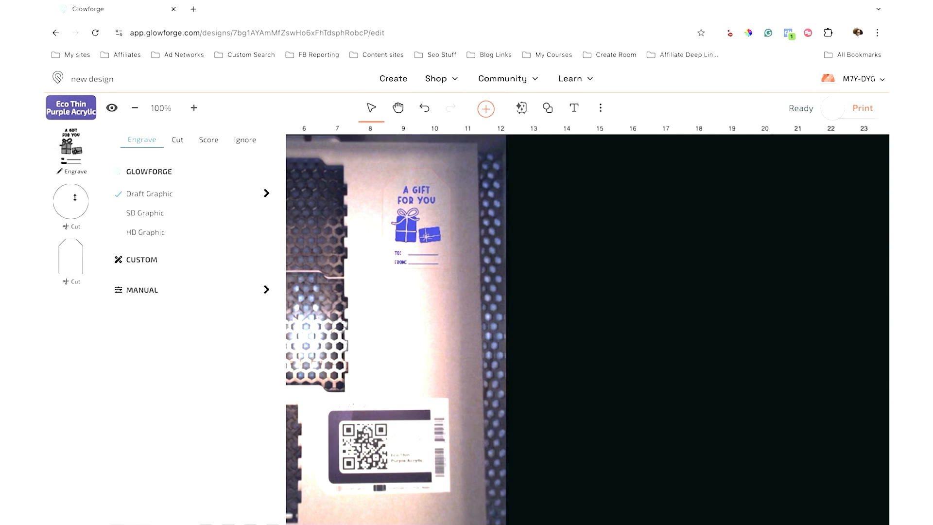
pyautogui.click(76, 224)
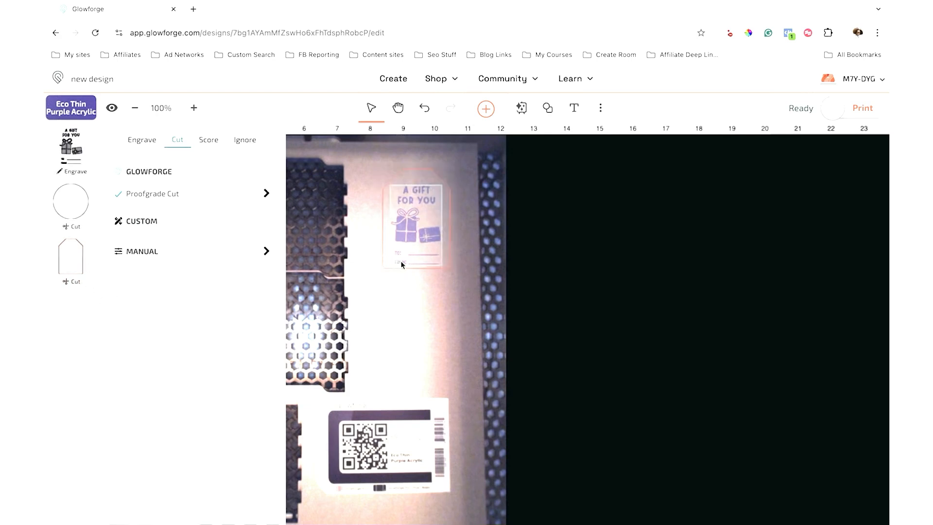
pyautogui.click(406, 292)
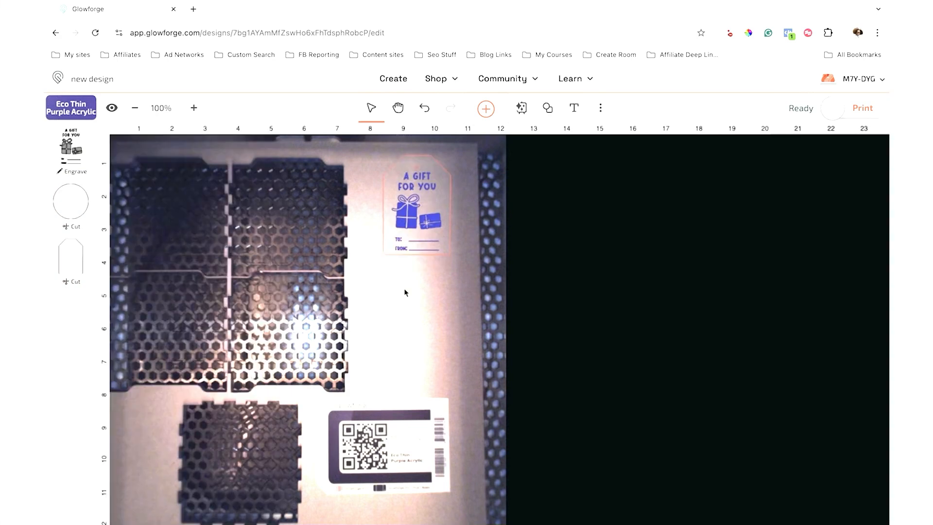
pyautogui.click(833, 119)
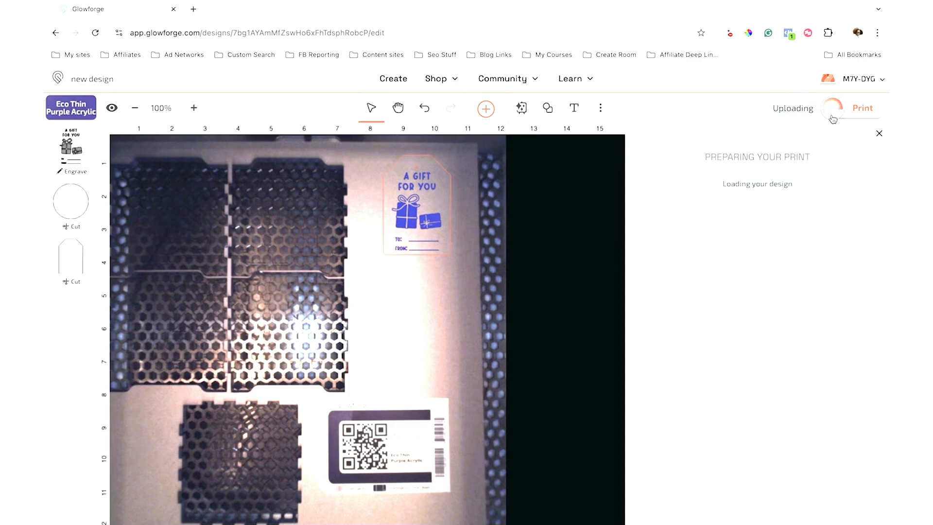